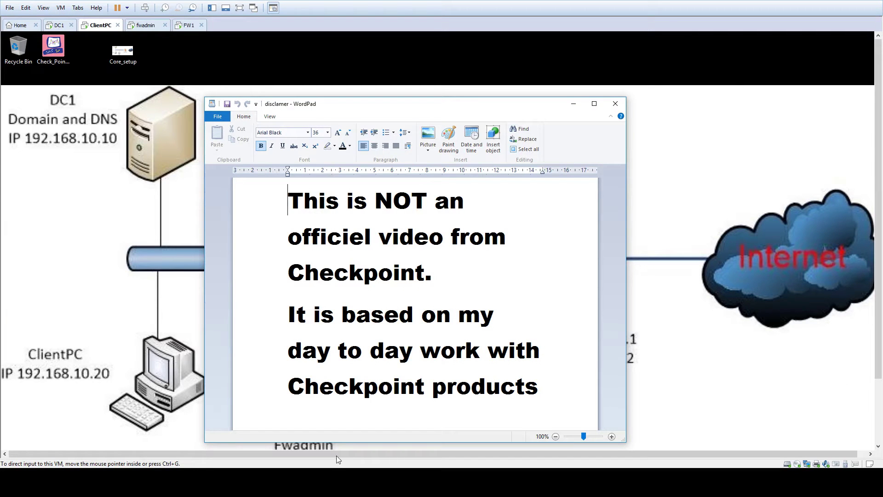
# Switch the VMware view to full screen and close the WordPad disclaimer document.
pyautogui.click(235, 7)
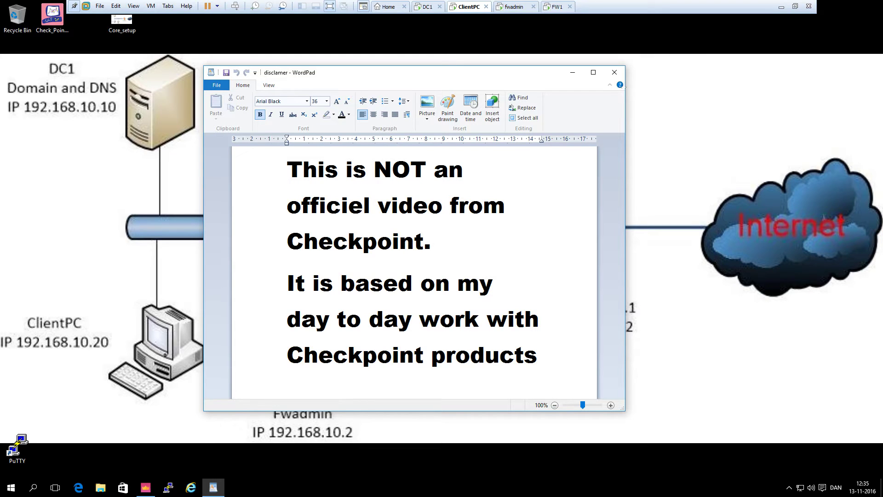
pyautogui.click(614, 72)
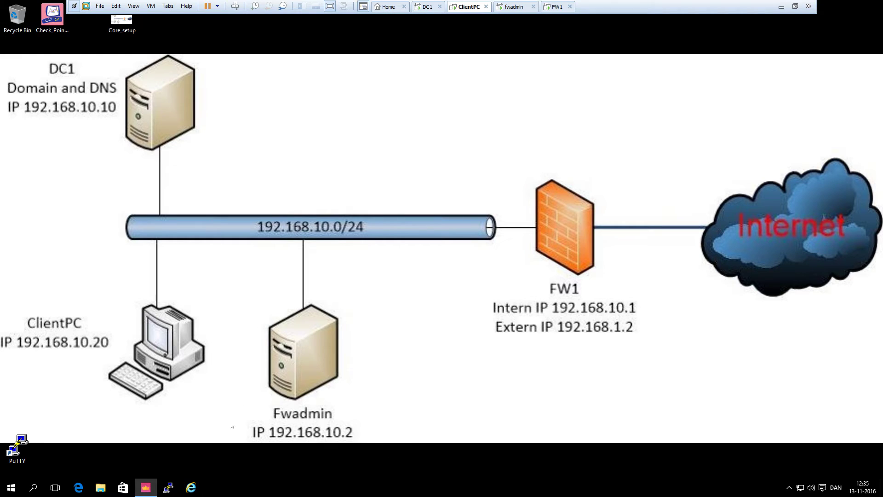
# Switch to SmartConsole and show the Access Control rulebase under Security Policies.
pyautogui.click(145, 487)
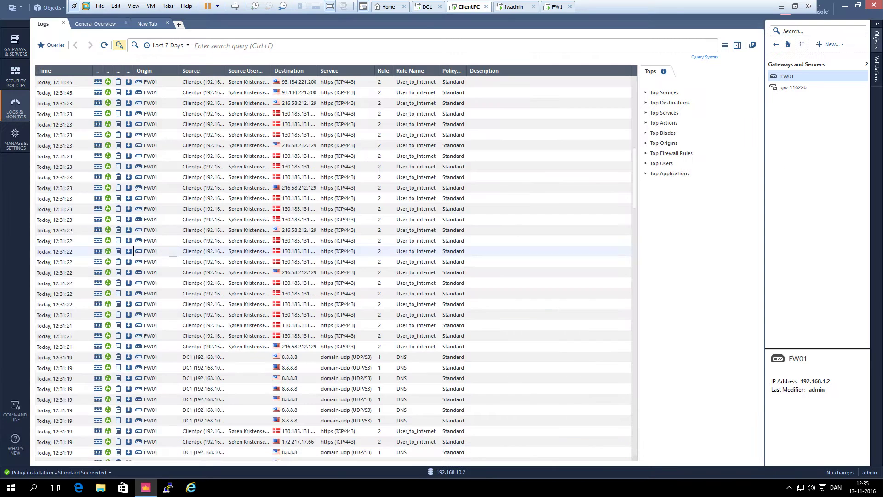
pyautogui.click(16, 76)
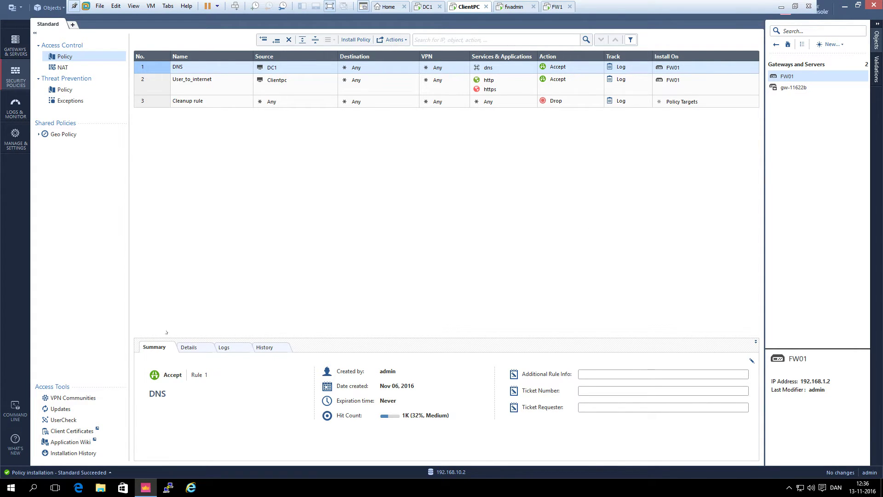
# Load youtube.com from Internet Explorer's address history to confirm it opens, then close the browser.
pyautogui.click(191, 487)
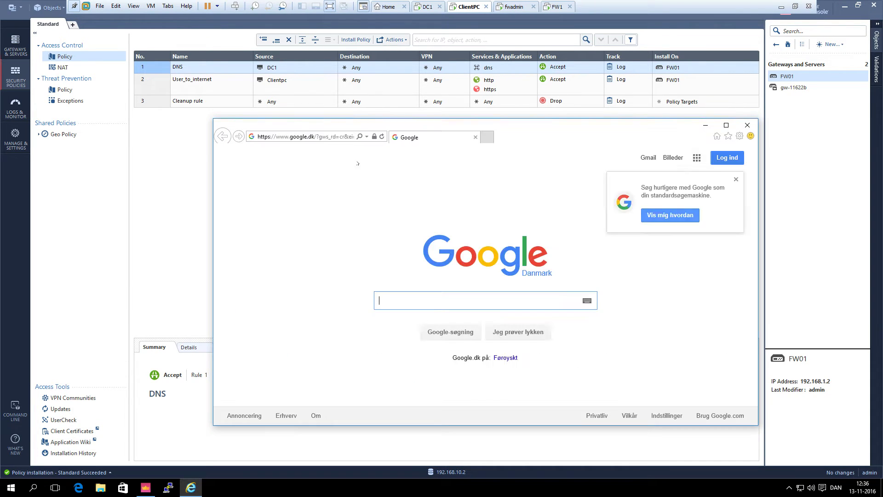
pyautogui.click(347, 137)
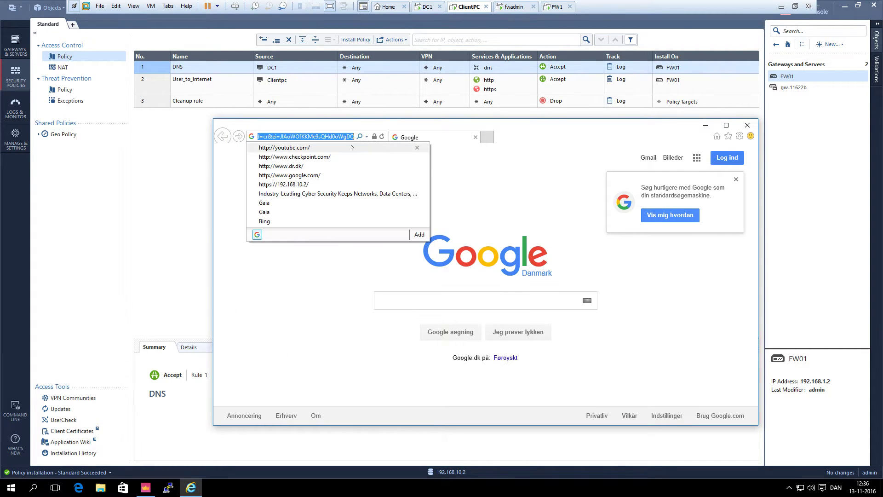
pyautogui.click(314, 149)
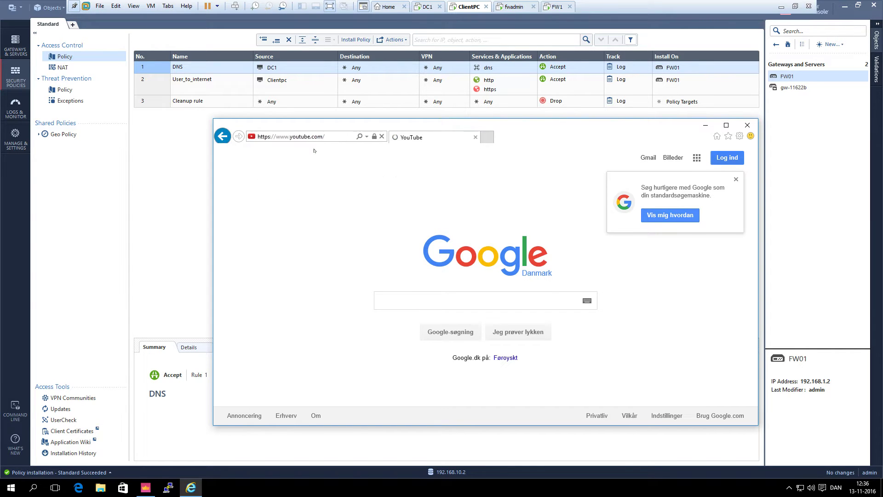
pyautogui.click(755, 128)
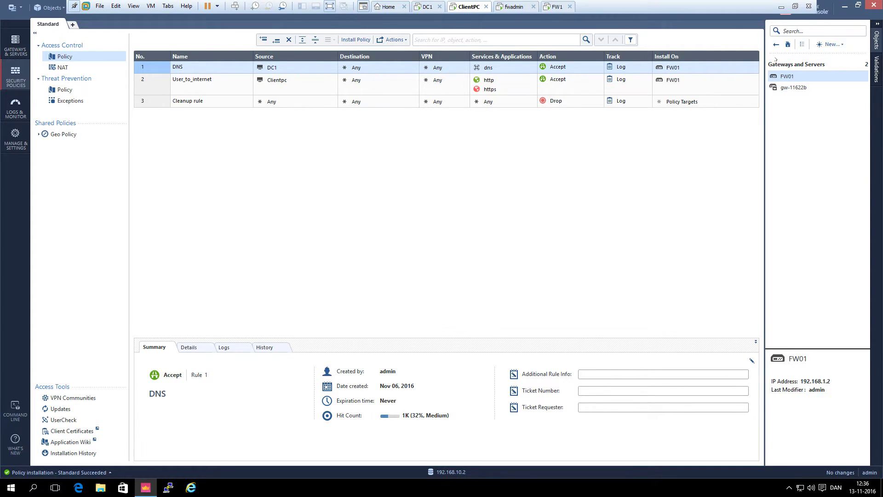
# Turn on the Application Control and URL Filtering blades in FW01's gateway properties and save.
pyautogui.click(678, 80)
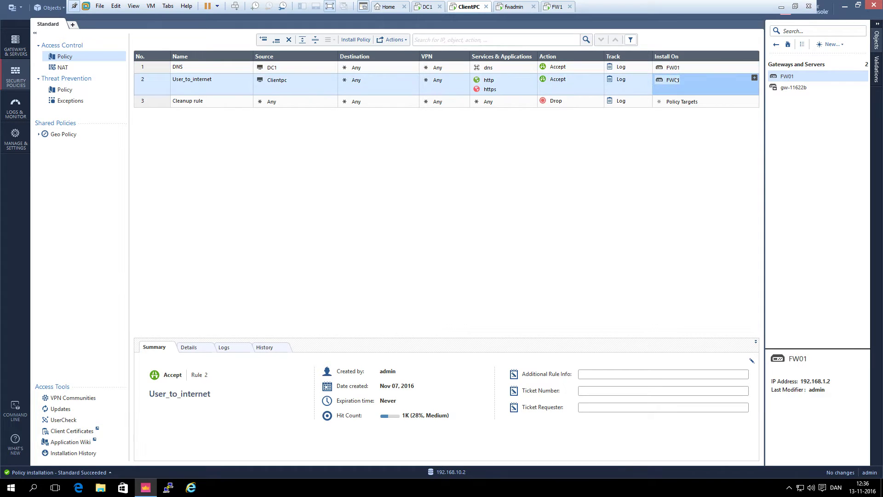
pyautogui.doubleClick(677, 80)
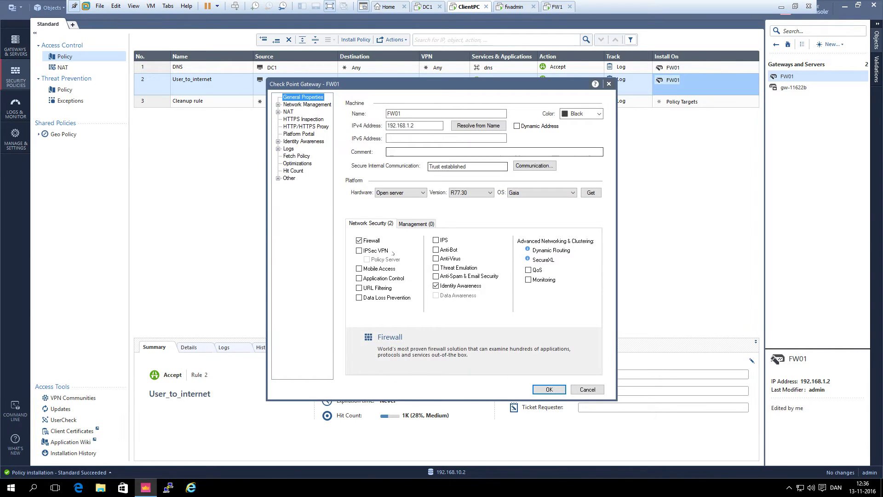
pyautogui.click(359, 278)
pyautogui.click(359, 288)
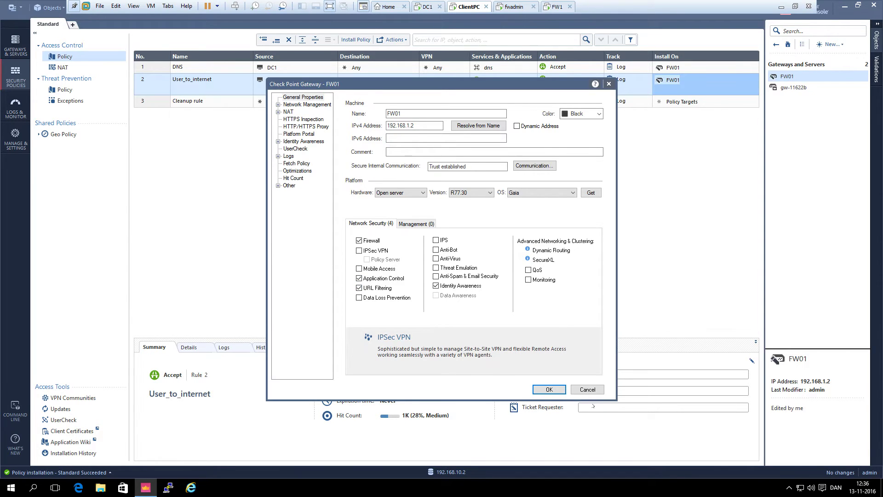
pyautogui.click(554, 390)
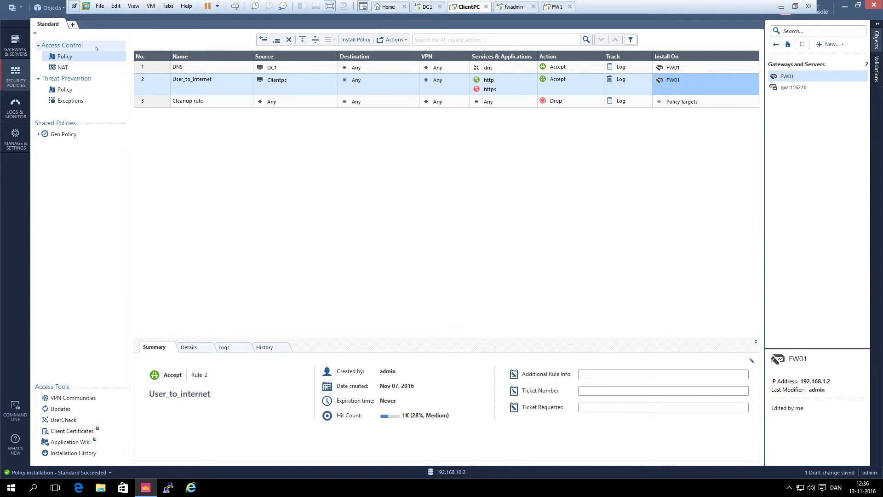
# Edit the Standard policy and start a brand-new Access Control layer.
pyautogui.rightClick(66, 60)
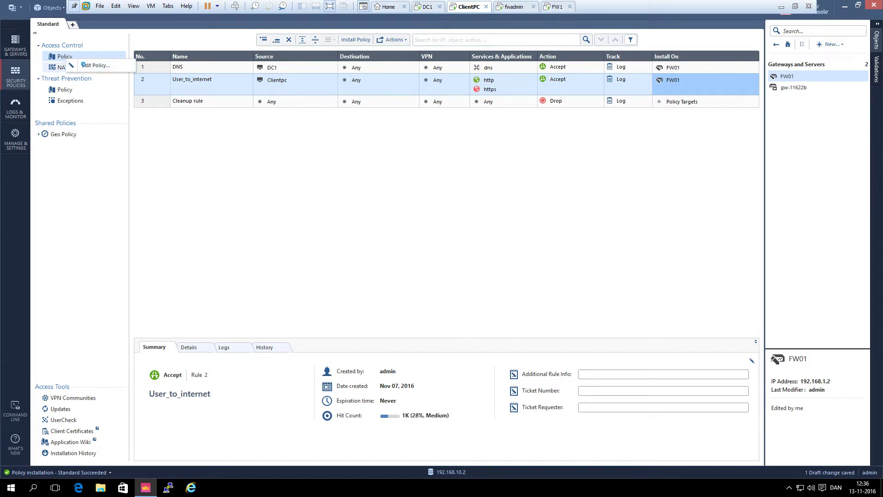
pyautogui.click(91, 66)
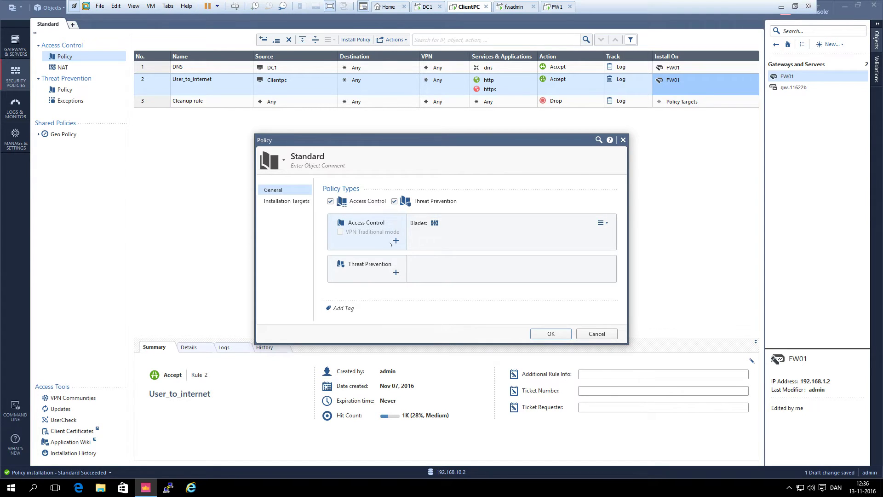
pyautogui.click(395, 240)
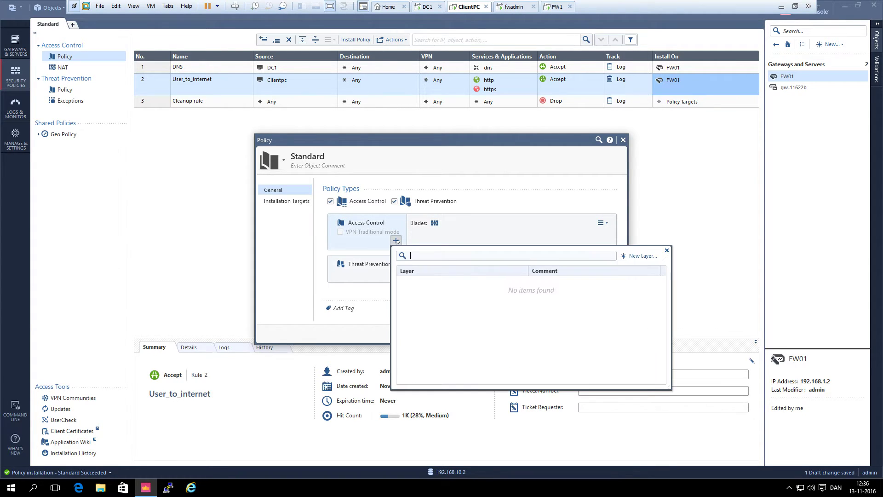
pyautogui.click(631, 255)
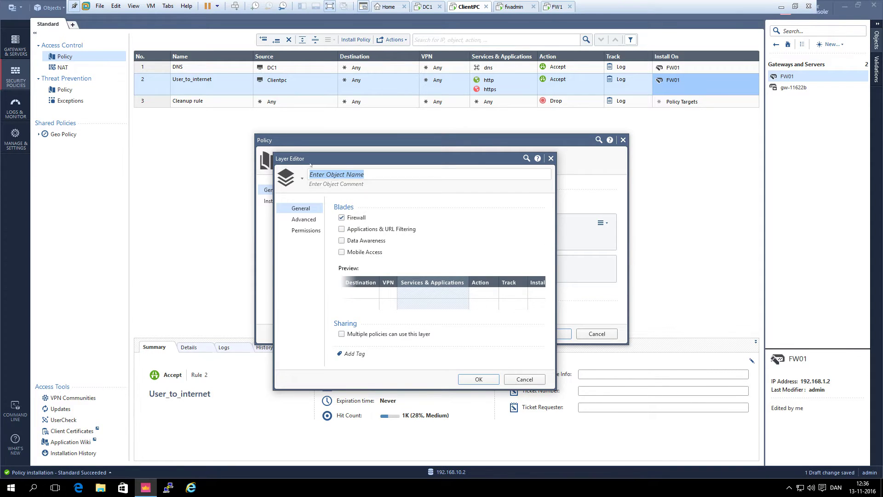
# Give the new layer only Applications & URL Filtering, an Accept cleanup rule, and name it App-url.
pyautogui.click(342, 218)
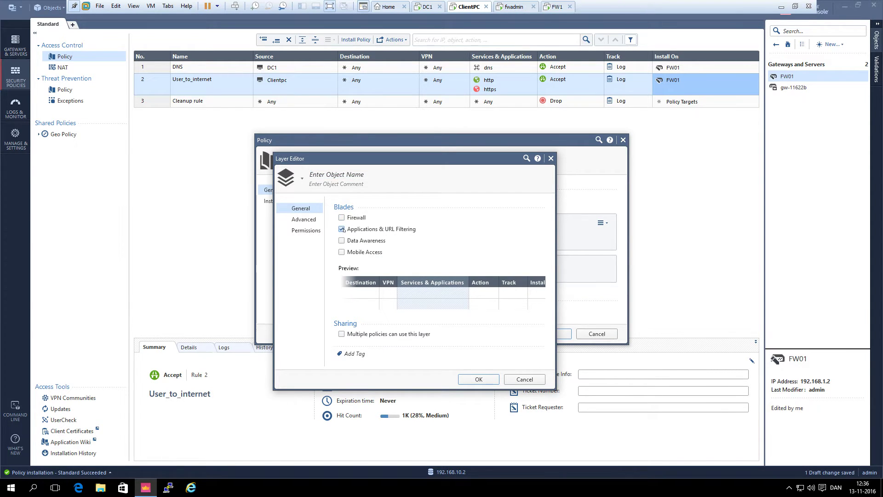
pyautogui.click(343, 229)
pyautogui.click(311, 219)
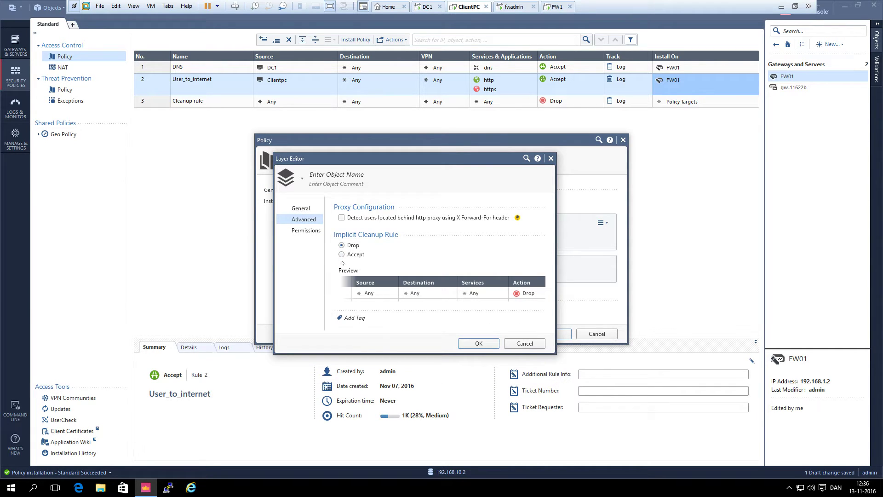
pyautogui.click(341, 254)
pyautogui.click(490, 344)
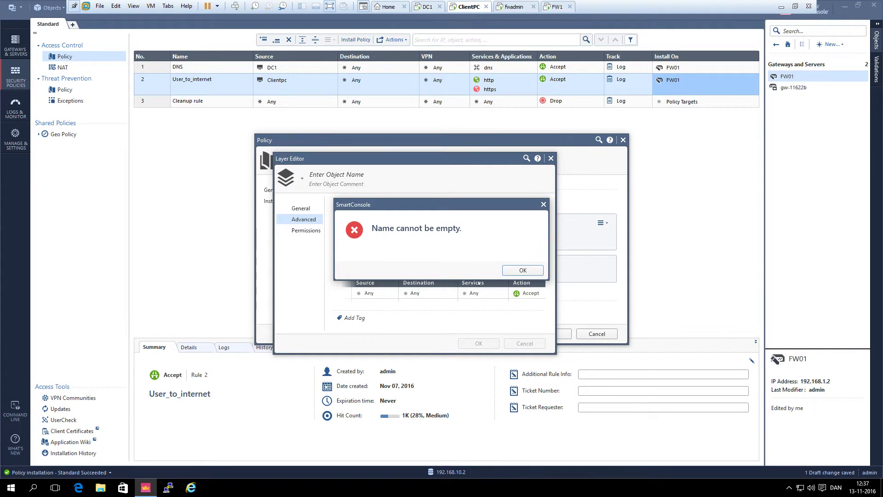
pyautogui.click(522, 270)
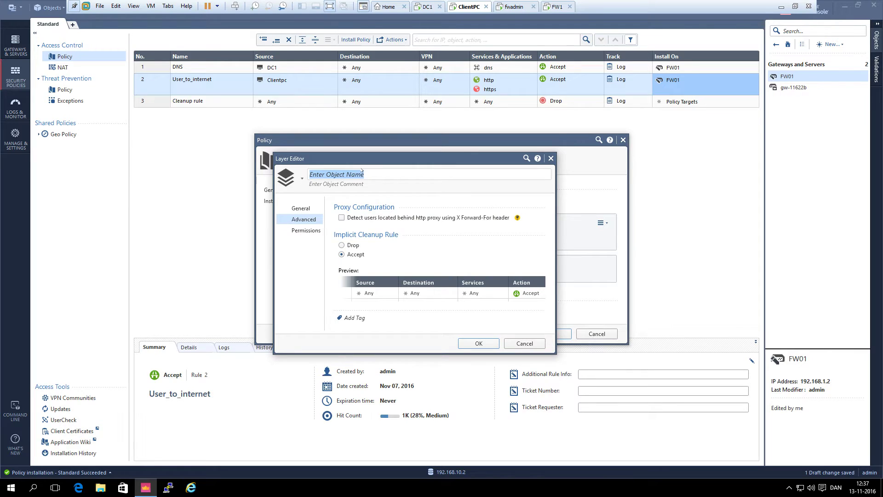
pyautogui.write('A')
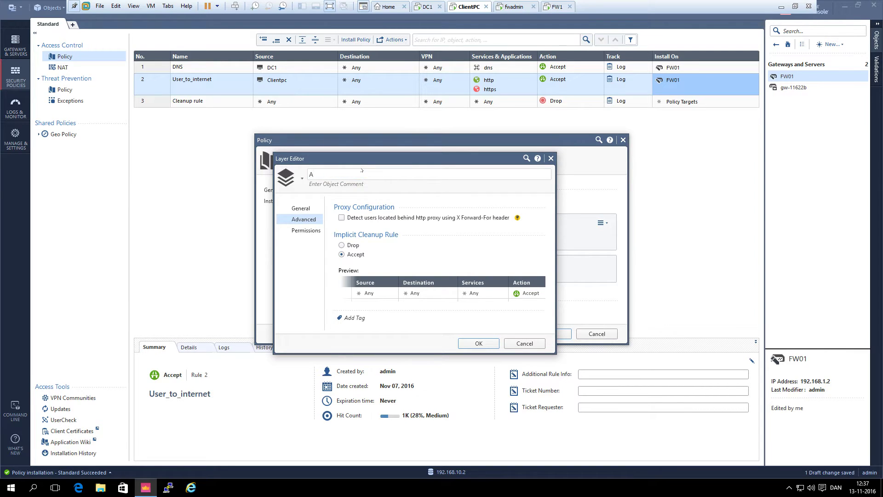
pyautogui.write('pp-url')
pyautogui.click(478, 343)
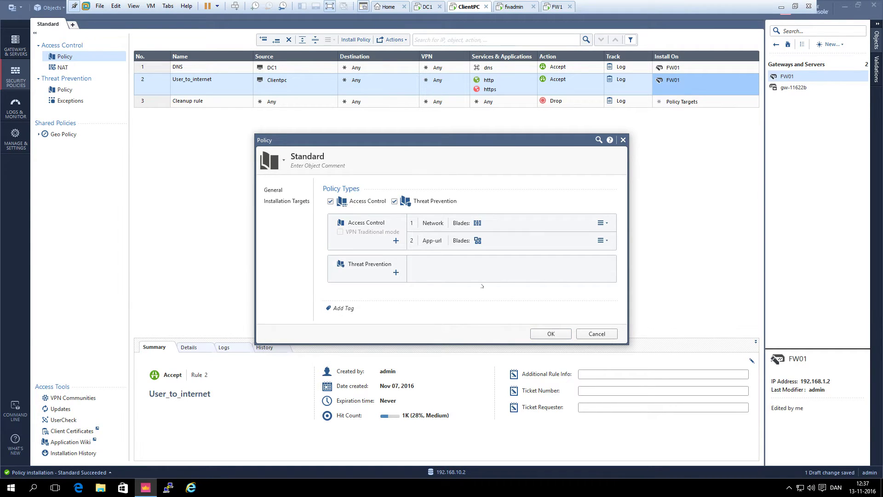
# Apply the policy layers, then change the App-url Cleanup rule's action from Drop to Accept.
pyautogui.click(550, 334)
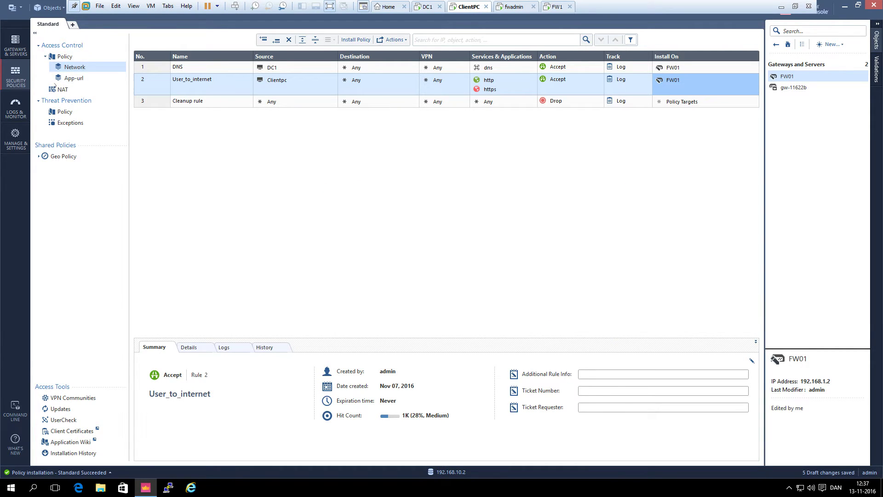
pyautogui.click(74, 79)
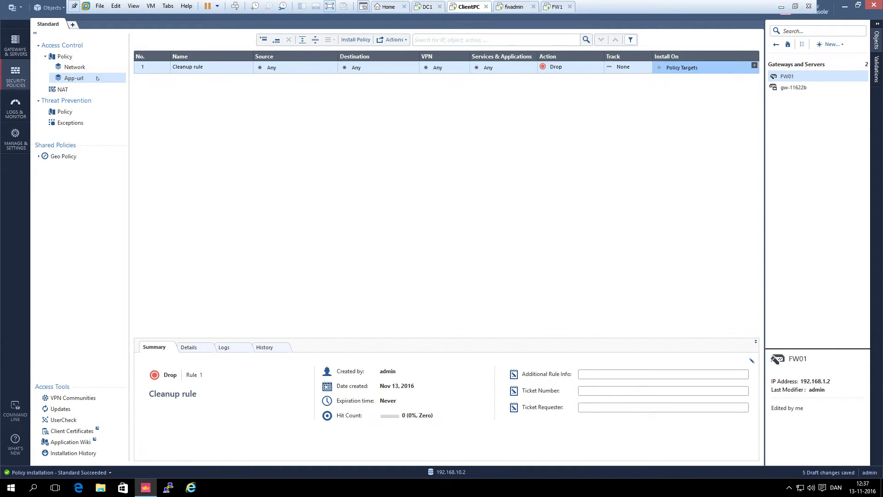
pyautogui.click(564, 69)
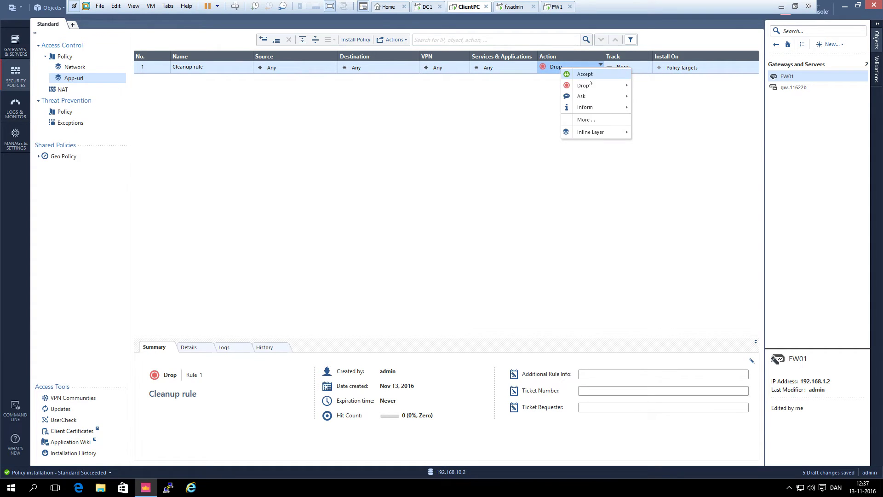
pyautogui.click(586, 74)
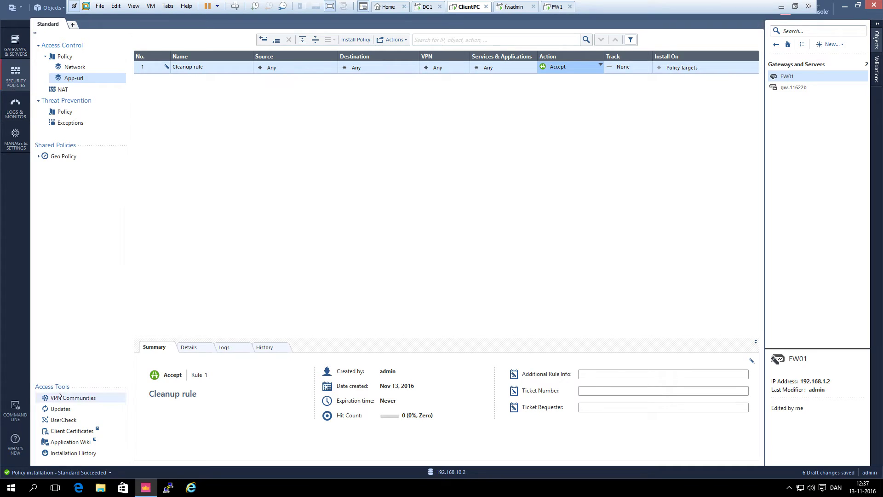
# Publish the pending changes and install the Standard policy on FW01.
pyautogui.click(354, 40)
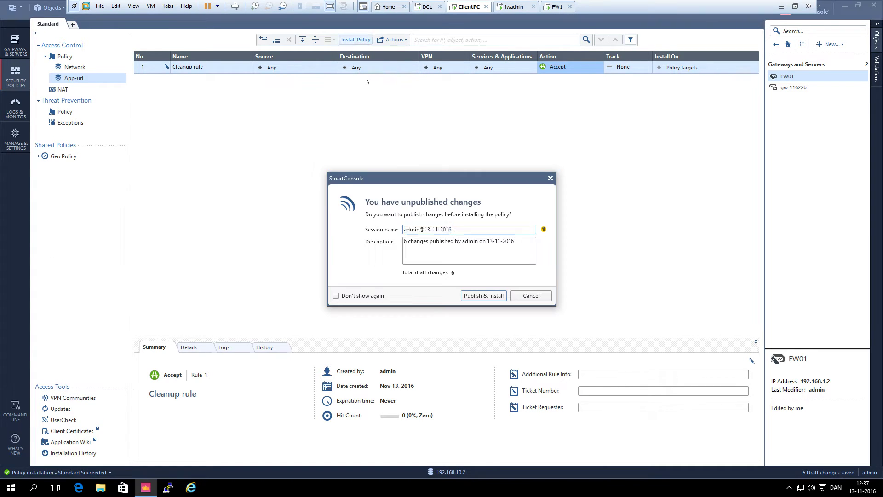
pyautogui.click(470, 296)
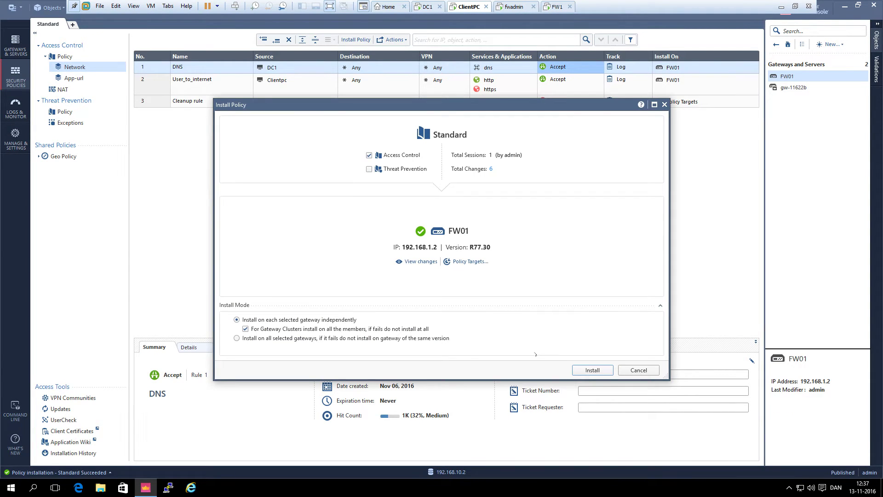
pyautogui.click(592, 370)
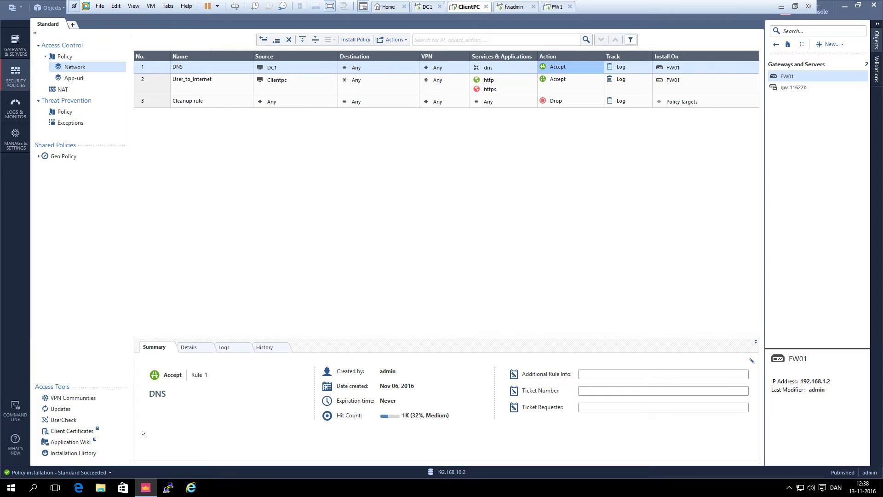
pyautogui.click(191, 487)
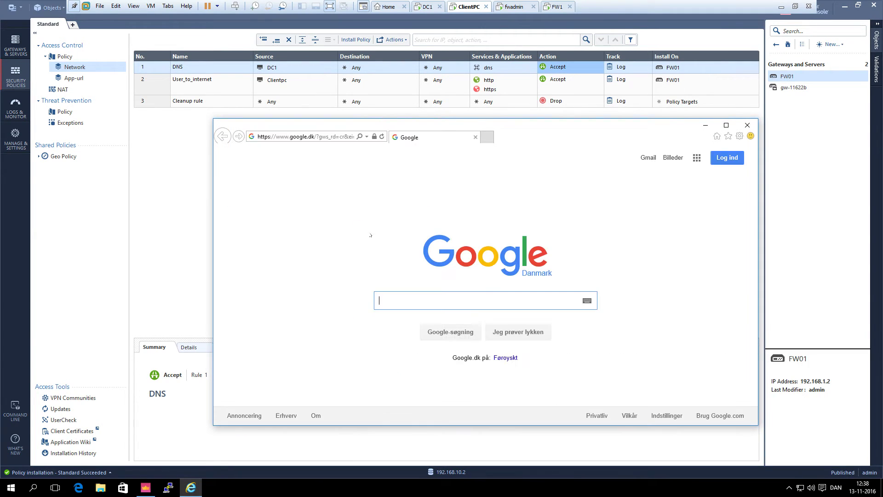
pyautogui.click(368, 139)
pyautogui.write('youtube.com')
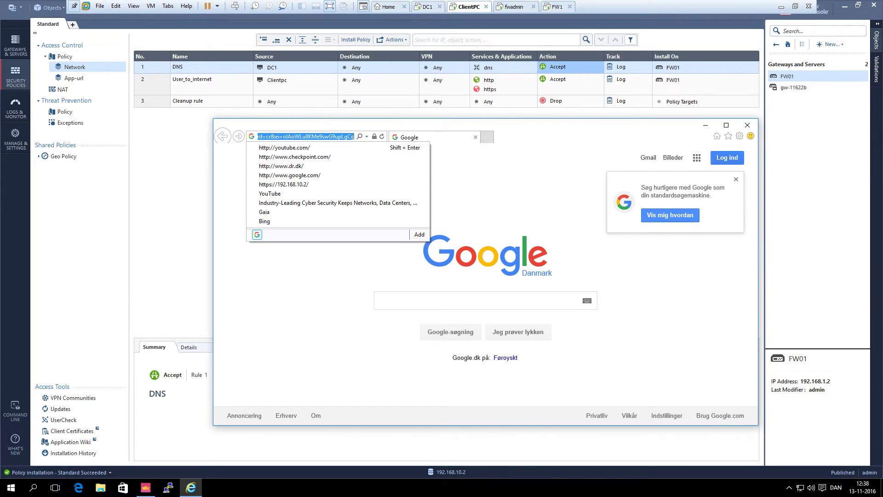
pyautogui.press('Return')
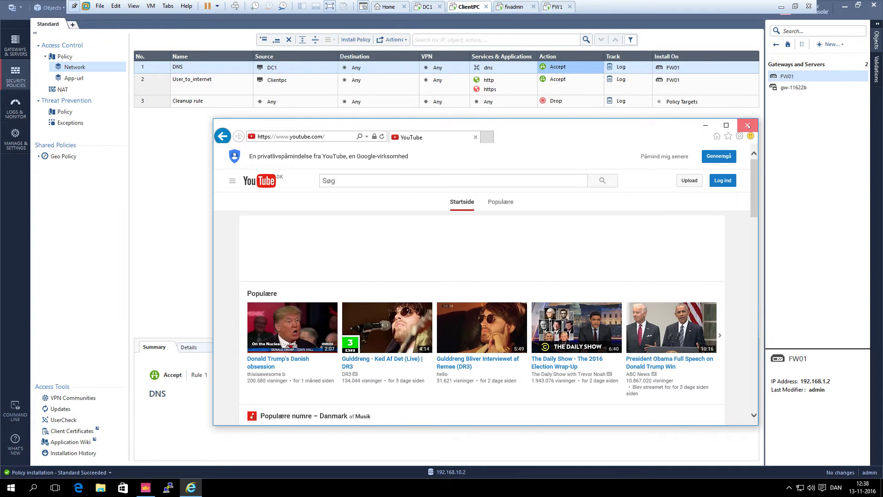
pyautogui.click(747, 125)
# Insert a new rule above the App-url Cleanup rule with Clientpc as its source.
pyautogui.click(92, 80)
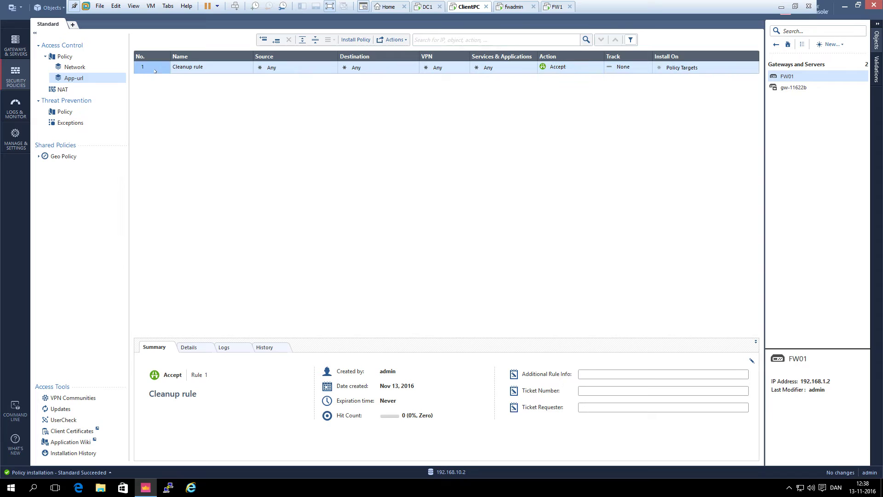
pyautogui.rightClick(155, 70)
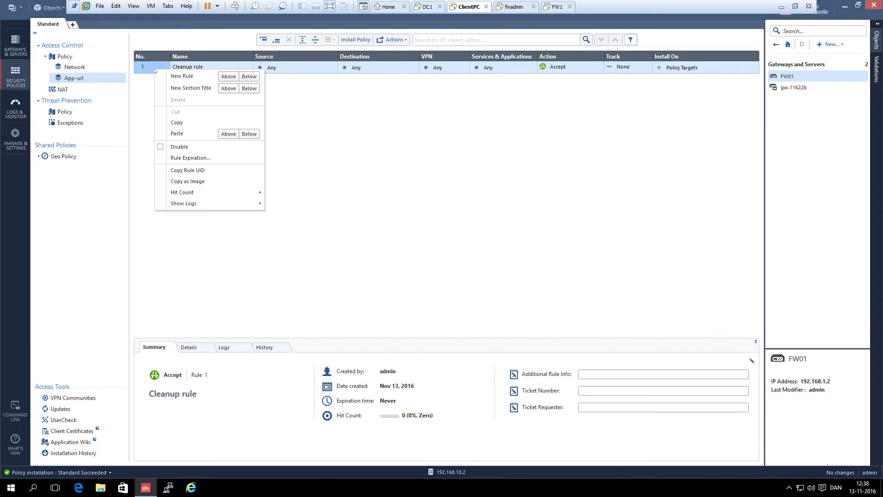
pyautogui.click(228, 77)
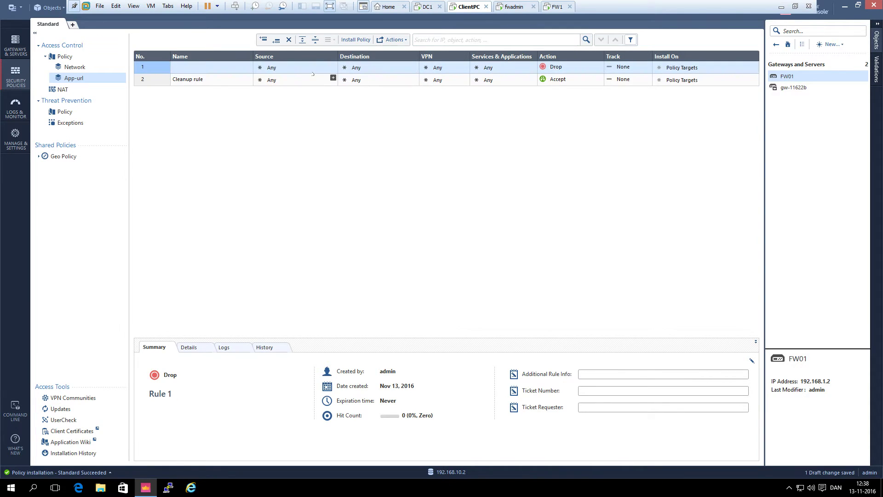
pyautogui.click(333, 66)
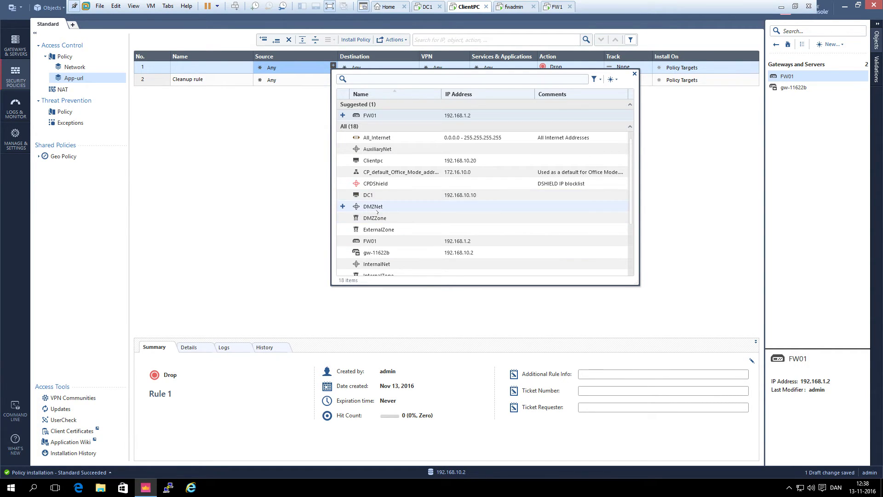
pyautogui.write('cli')
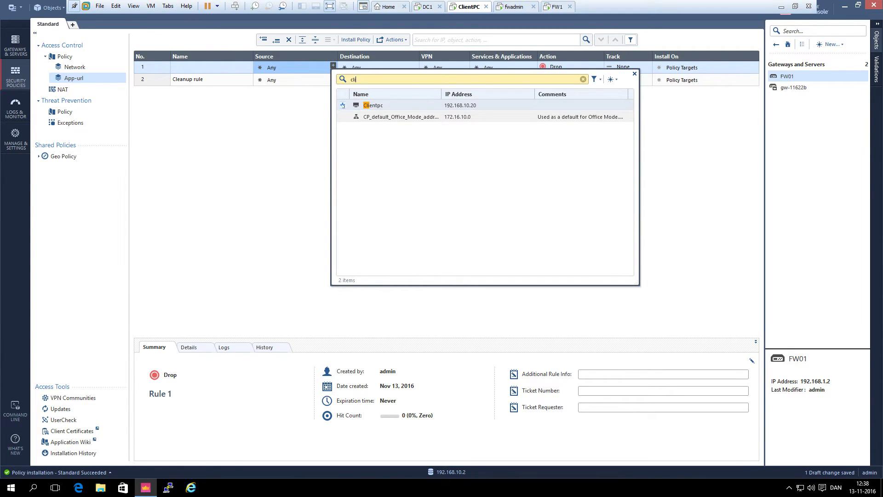
pyautogui.click(342, 106)
pyautogui.click(310, 132)
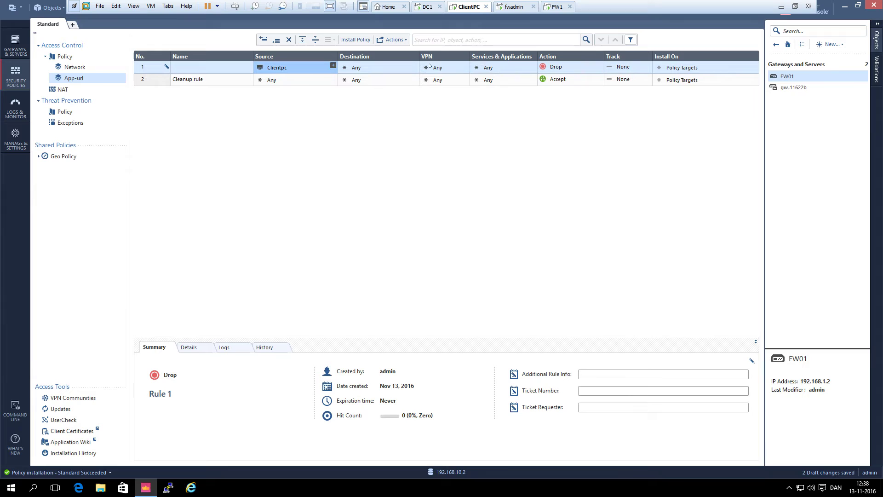
# Add the YouTube application to rule 1's Services & Applications.
pyautogui.click(533, 66)
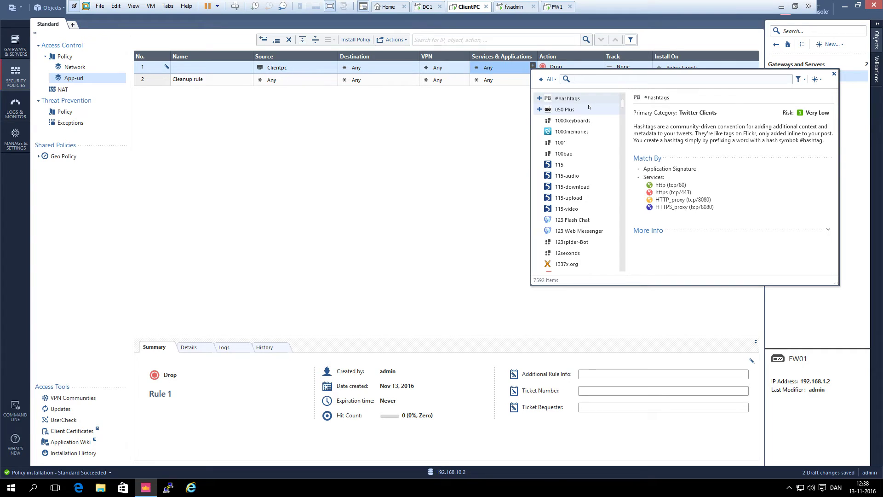
pyautogui.write('you')
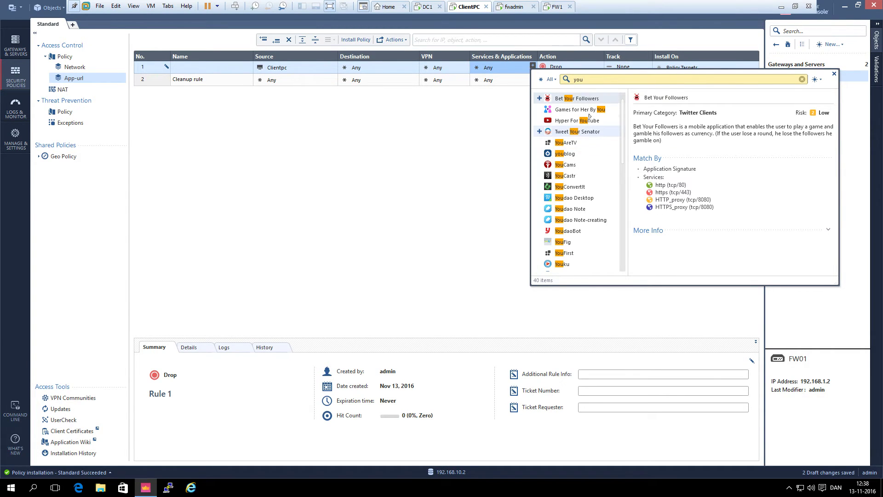
pyautogui.write('ub')
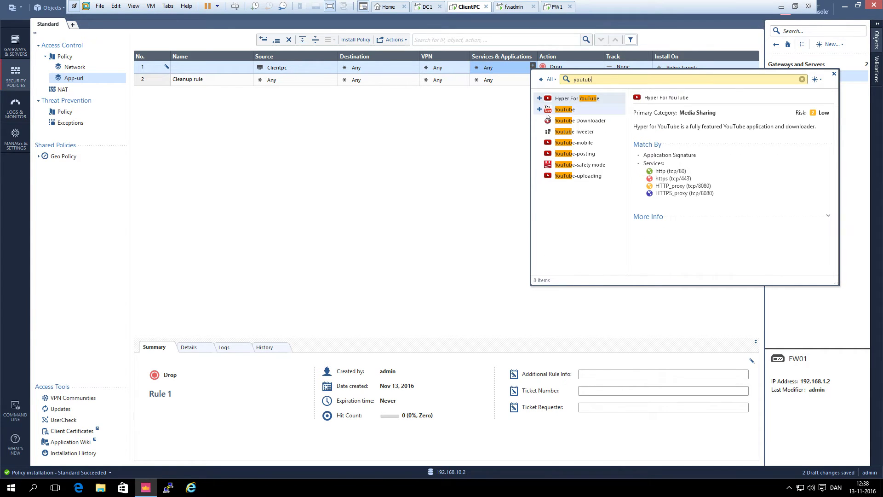
pyautogui.click(539, 109)
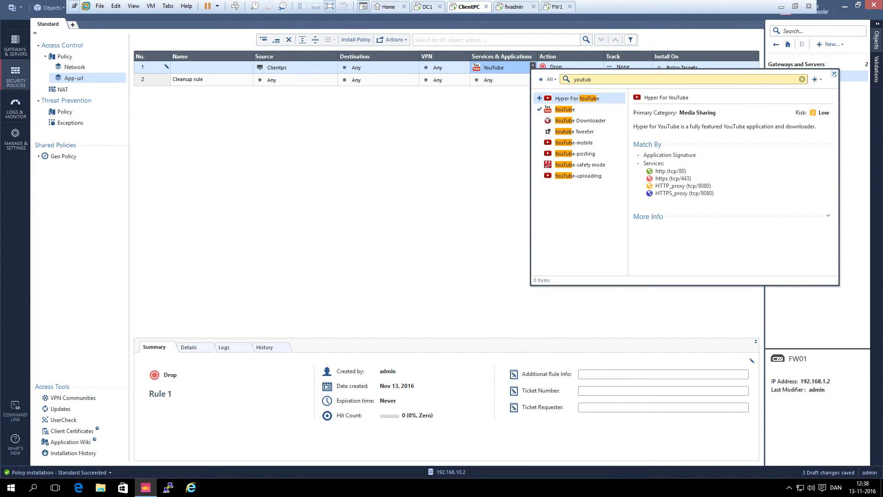
pyautogui.click(834, 73)
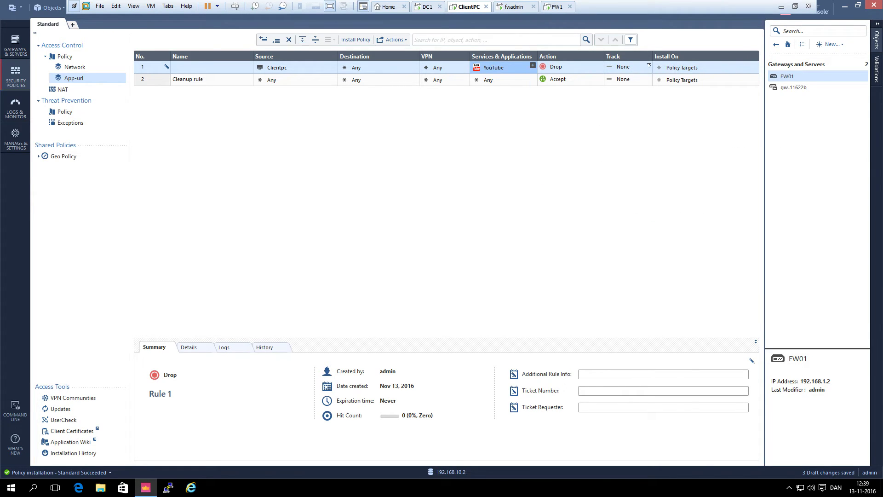
# Set rule 1's Track to Log and install it on FW01 only.
pyautogui.click(650, 65)
pyautogui.click(649, 65)
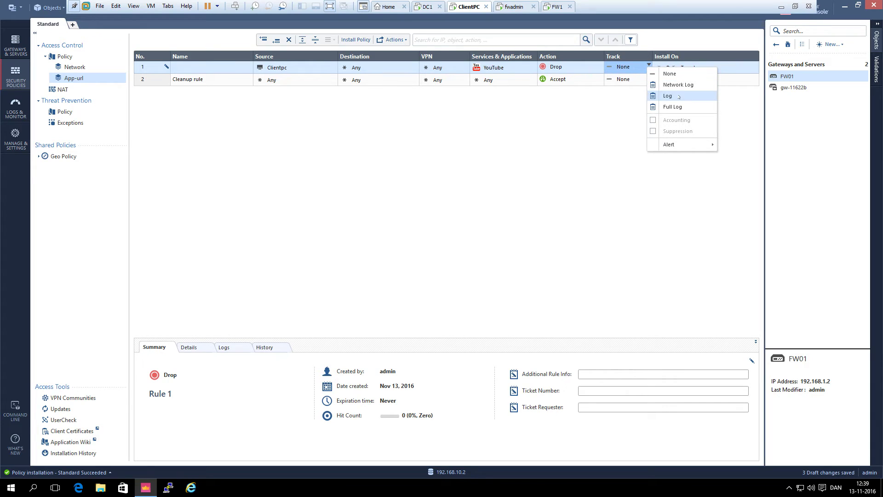
pyautogui.click(662, 95)
pyautogui.doubleClick(682, 67)
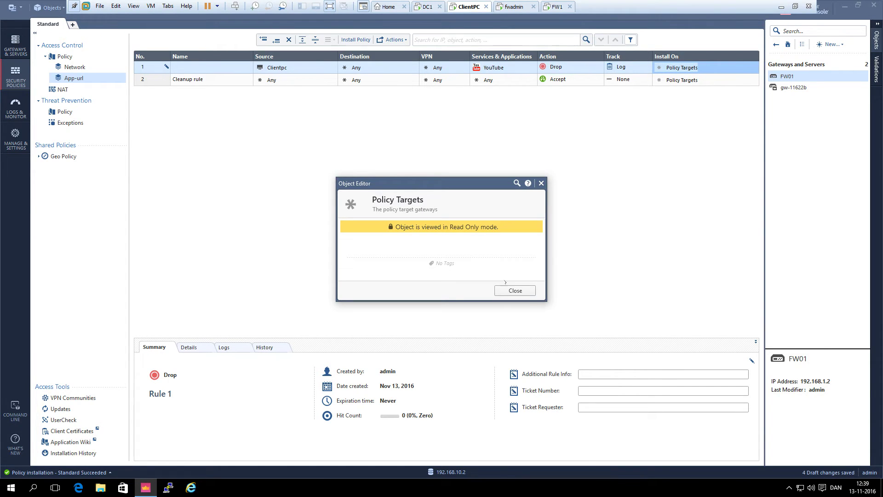
pyautogui.click(511, 290)
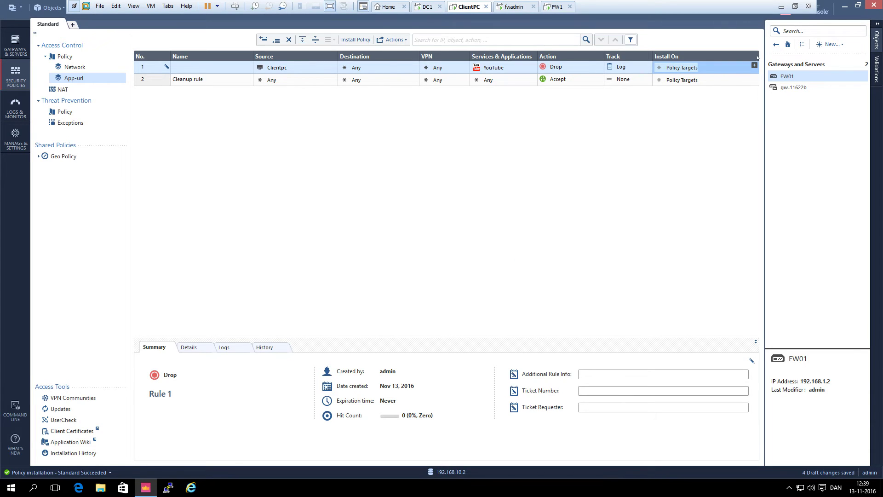
pyautogui.click(754, 66)
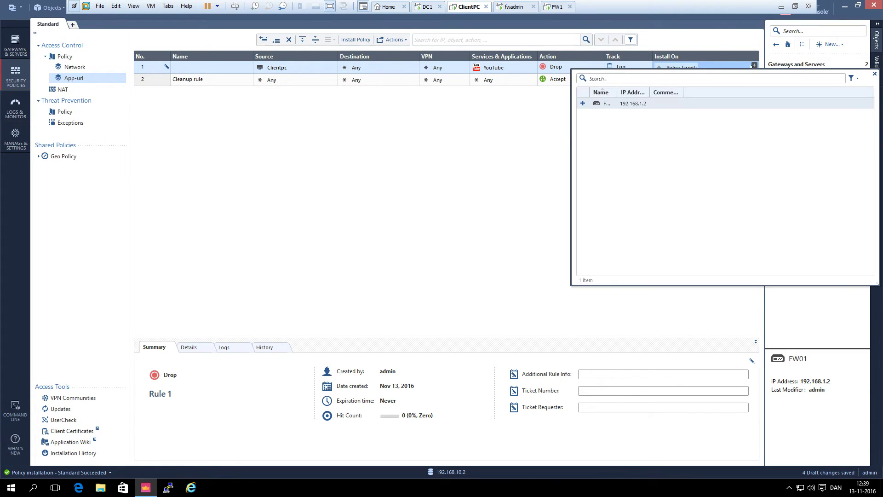
pyautogui.click(602, 105)
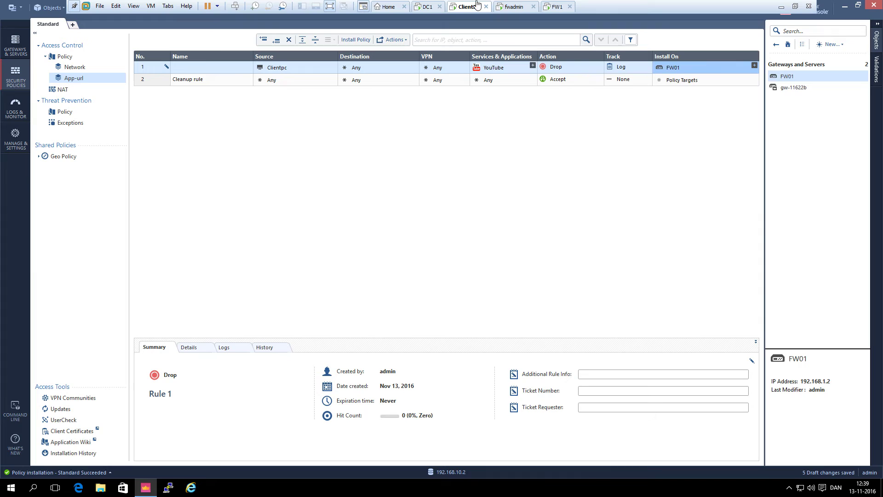
# Name rule 1 'Block Youtube'.
pyautogui.doubleClick(184, 68)
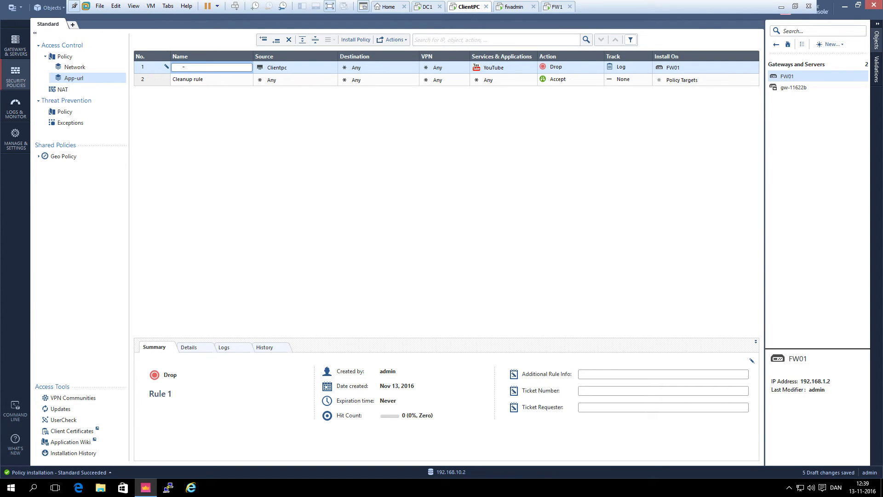
pyautogui.write('Block Youtube')
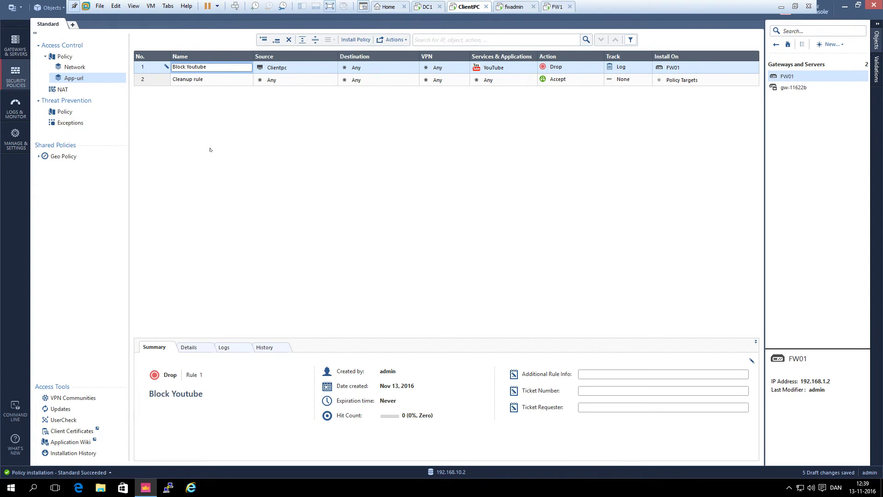
pyautogui.press('Return')
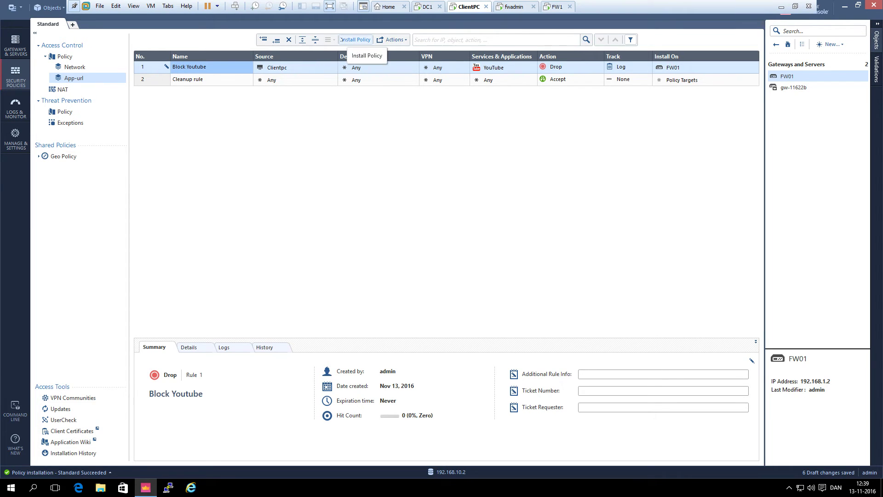
# Publish the six draft changes and install the Standard policy with the Block Youtube rule on FW01.
pyautogui.click(349, 40)
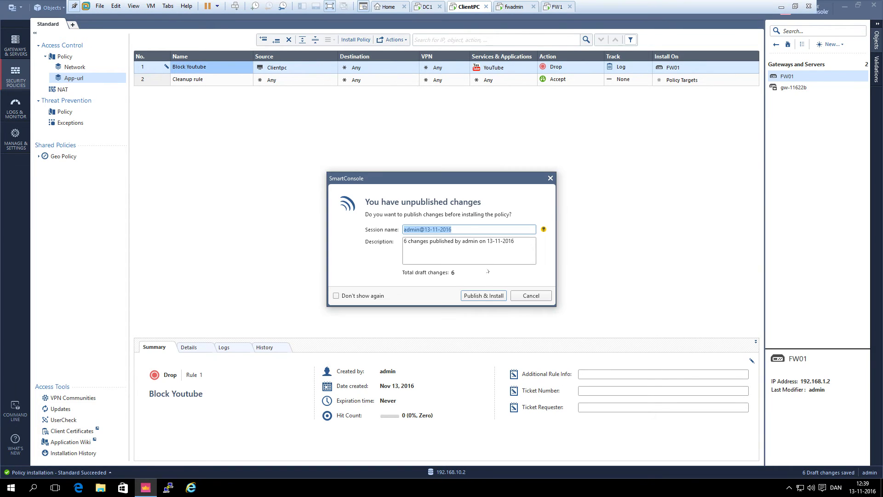
pyautogui.click(484, 292)
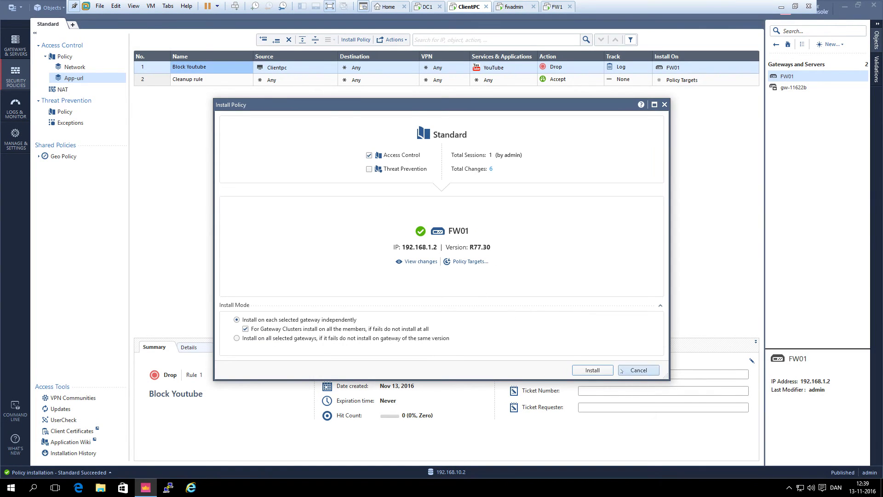
pyautogui.click(592, 368)
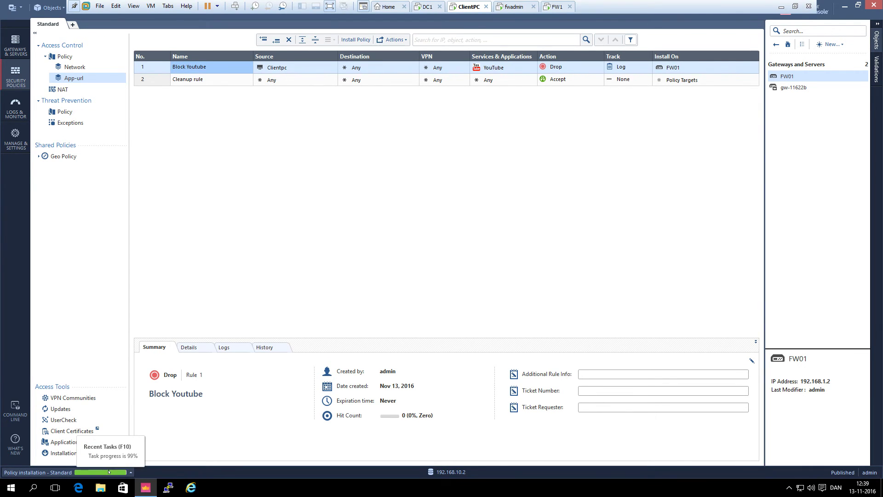
pyautogui.click(190, 487)
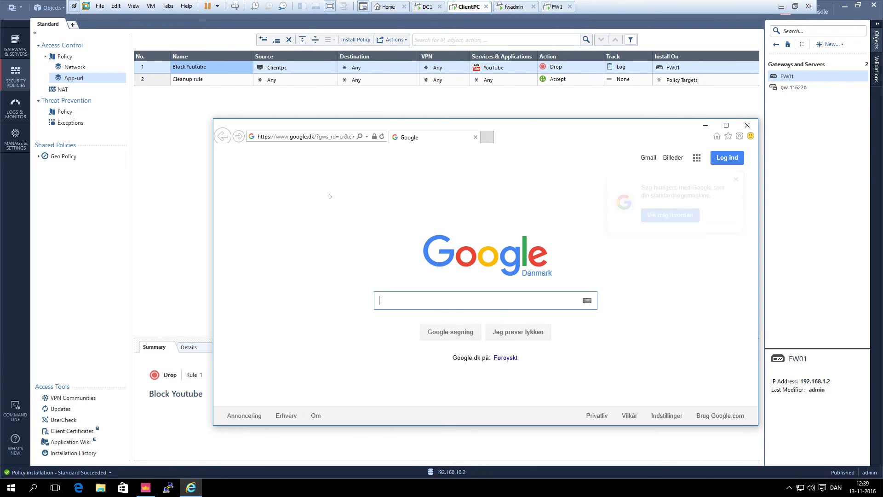
pyautogui.click(365, 135)
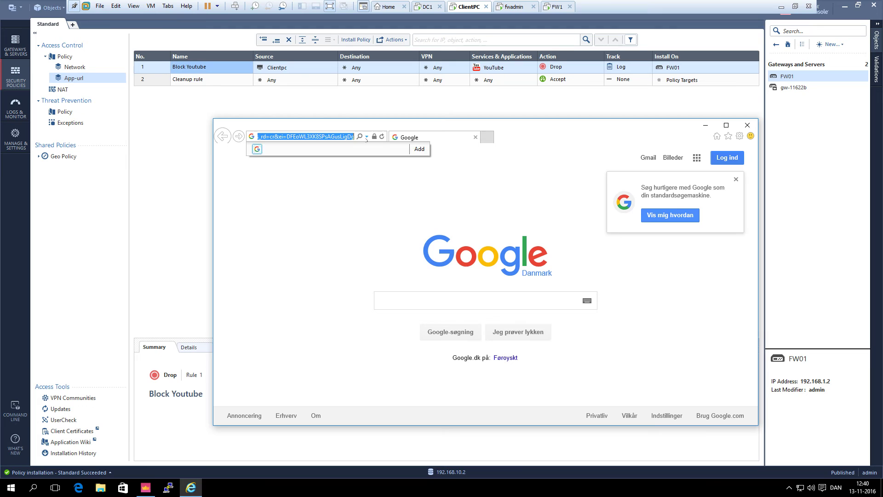
pyautogui.click(269, 147)
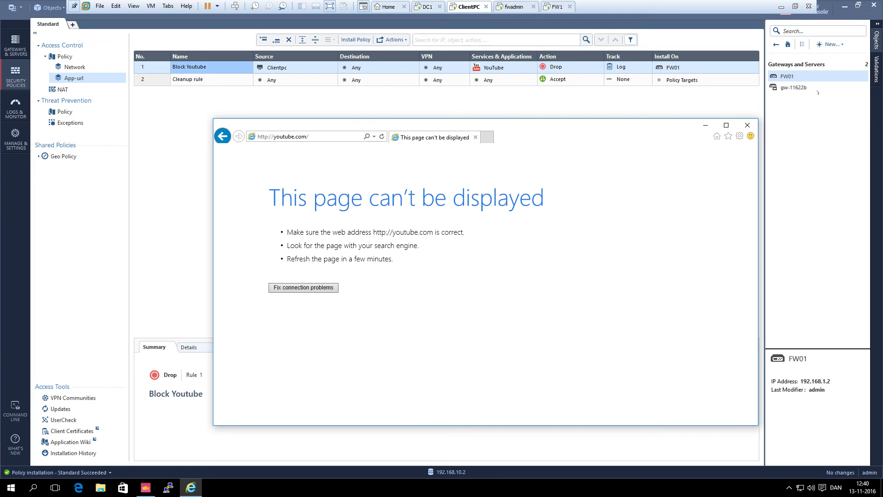
pyautogui.click(747, 125)
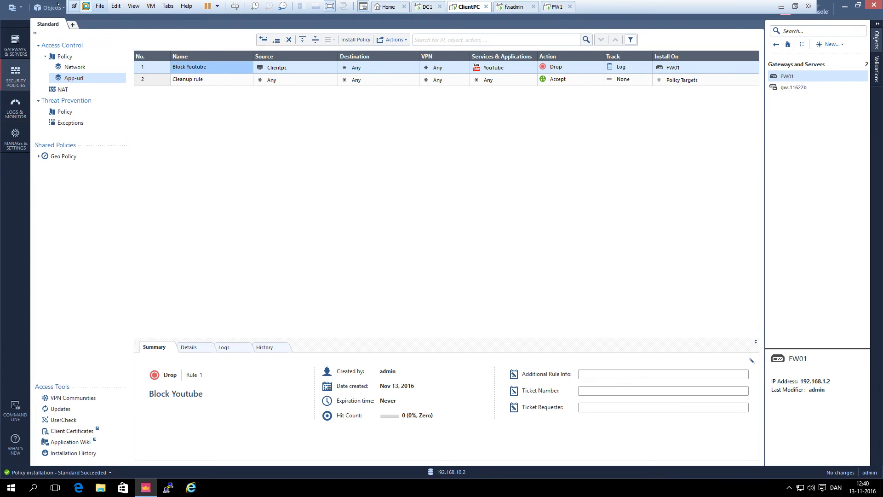
# In the Logs, select the 12:40:06 Clientpc https entry matched by the Block Youtube rule.
pyautogui.click(15, 108)
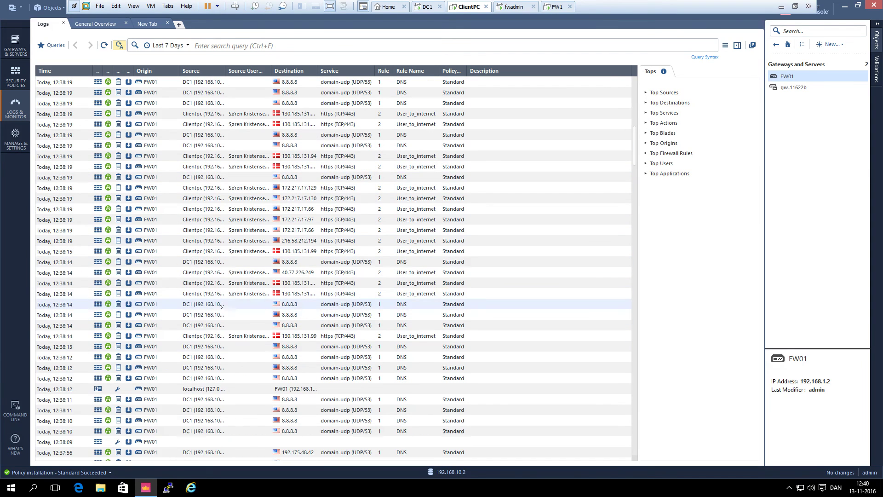
pyautogui.scroll(-4, 197, 317)
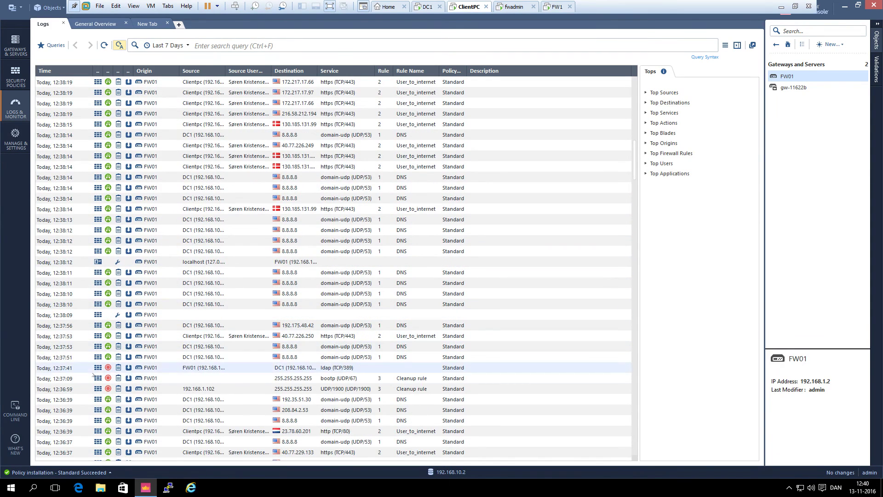
pyautogui.scroll(9, 146, 360)
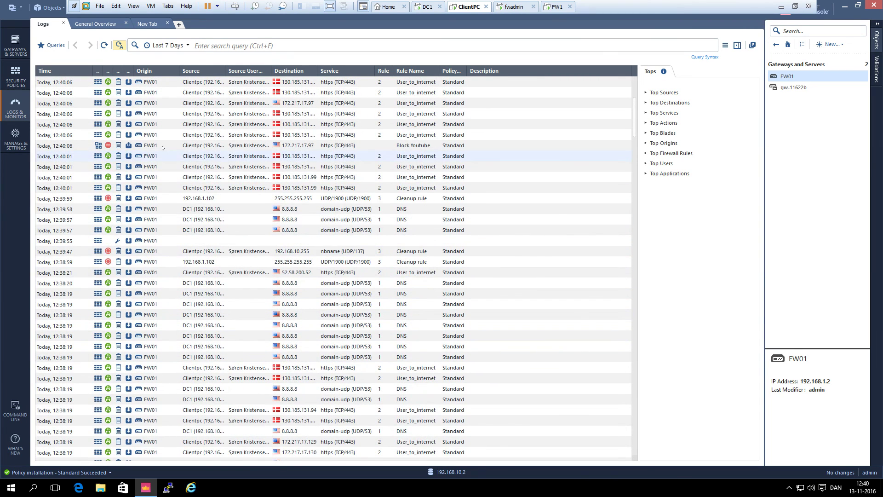
pyautogui.click(208, 145)
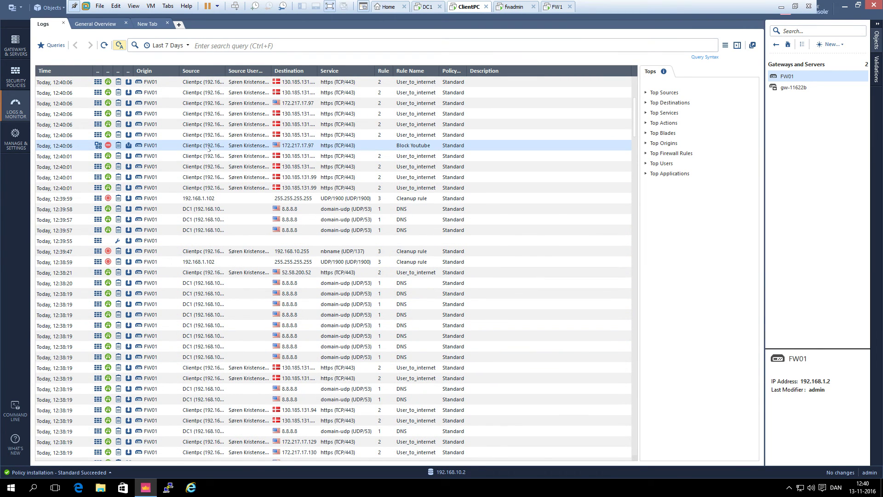
pyautogui.doubleClick(64, 146)
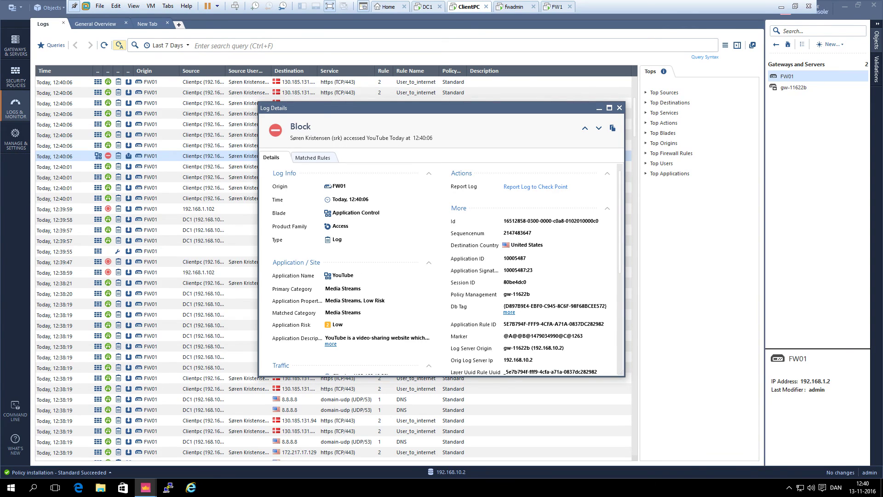
pyautogui.click(325, 159)
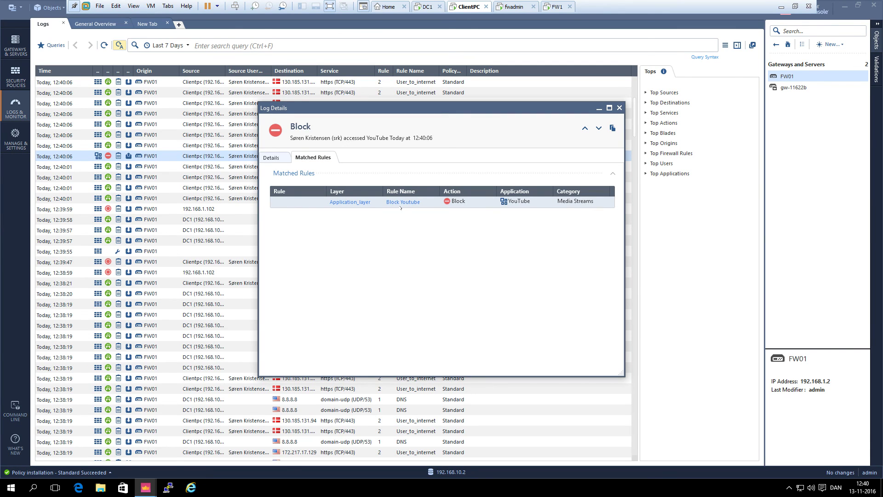
pyautogui.click(619, 108)
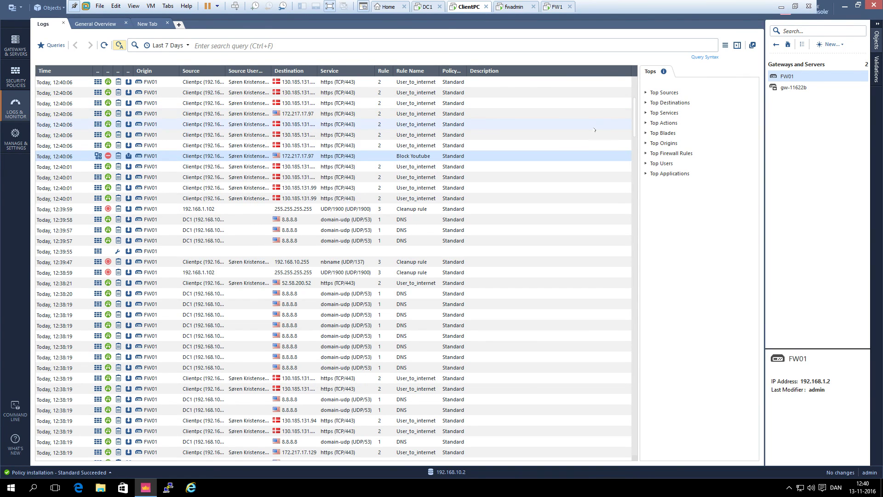